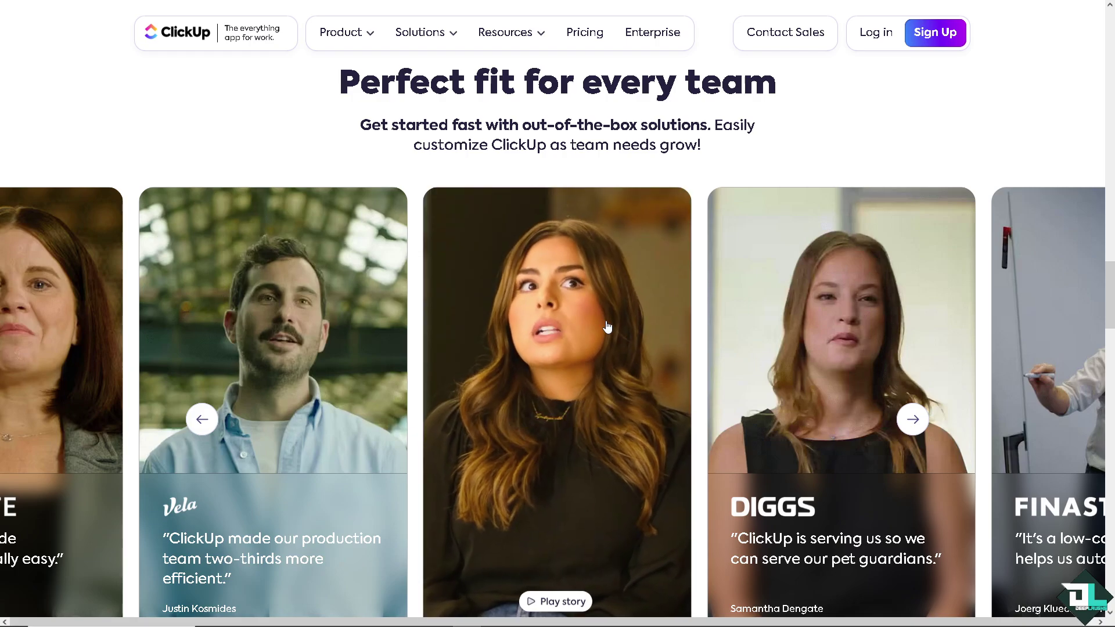
Look over the testimonial cards on the ClickUp homepage
{"action": "mouse_move", "coordinate": [351, 340]}
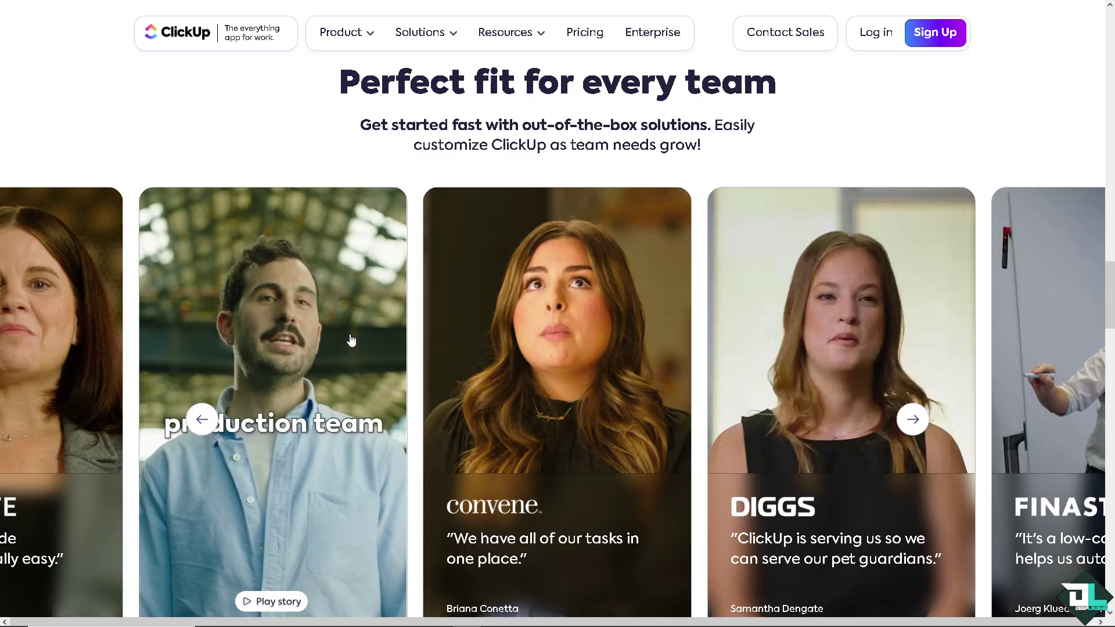
{"action": "mouse_move", "coordinate": [79, 325]}
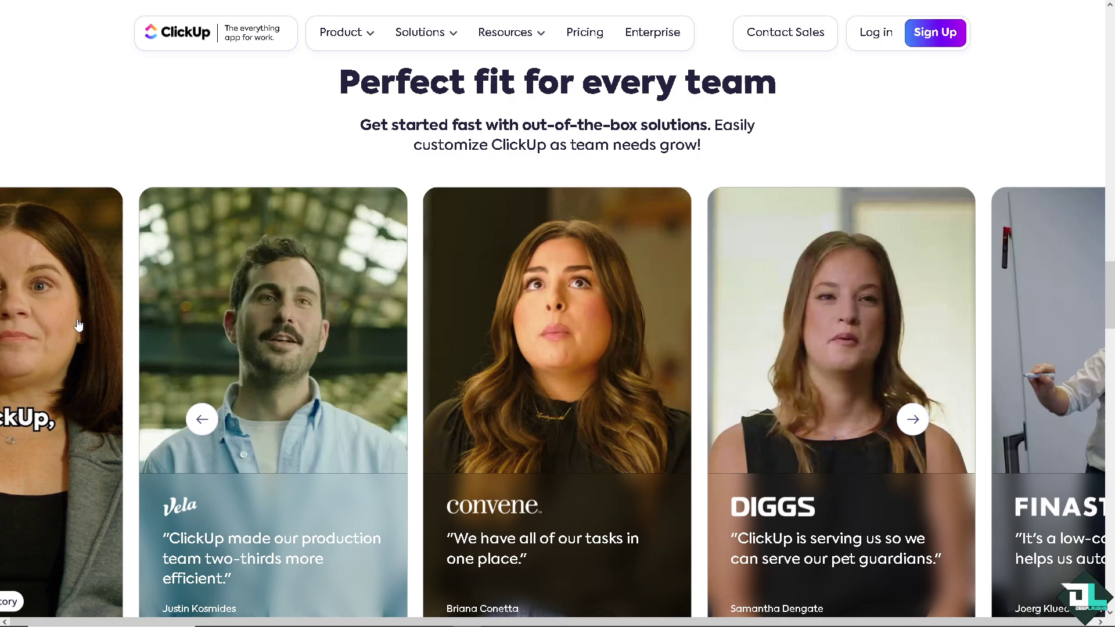
{"action": "mouse_move", "coordinate": [826, 331]}
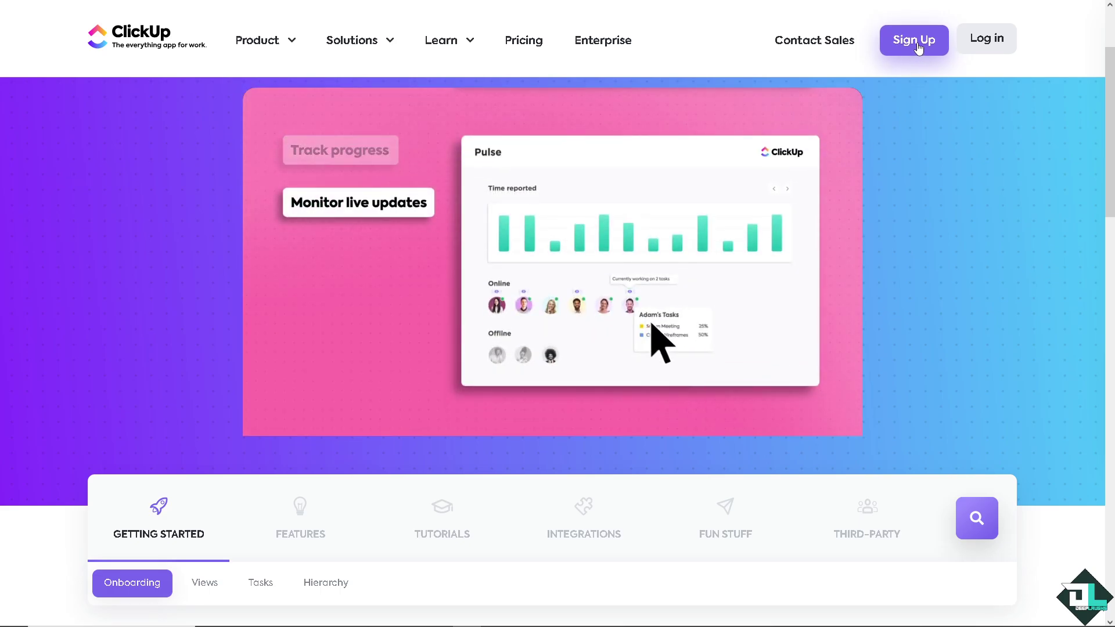
Send the Members vs Guests image email comment, then preview the image full-size and close it
{"action": "left_click", "coordinate": [920, 47]}
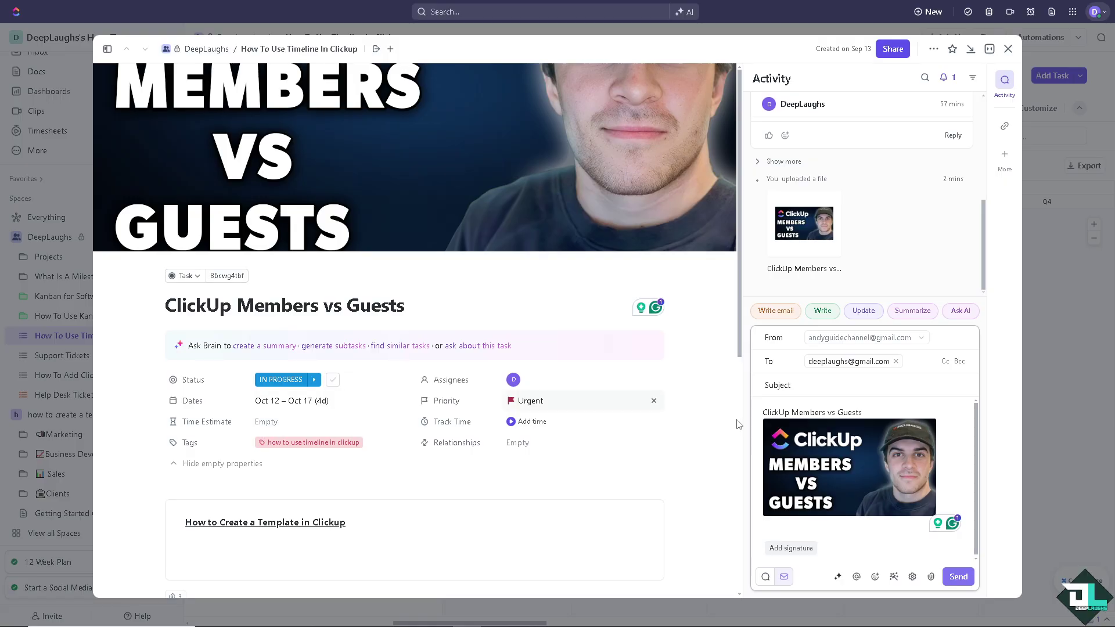
{"action": "left_click", "coordinate": [958, 577]}
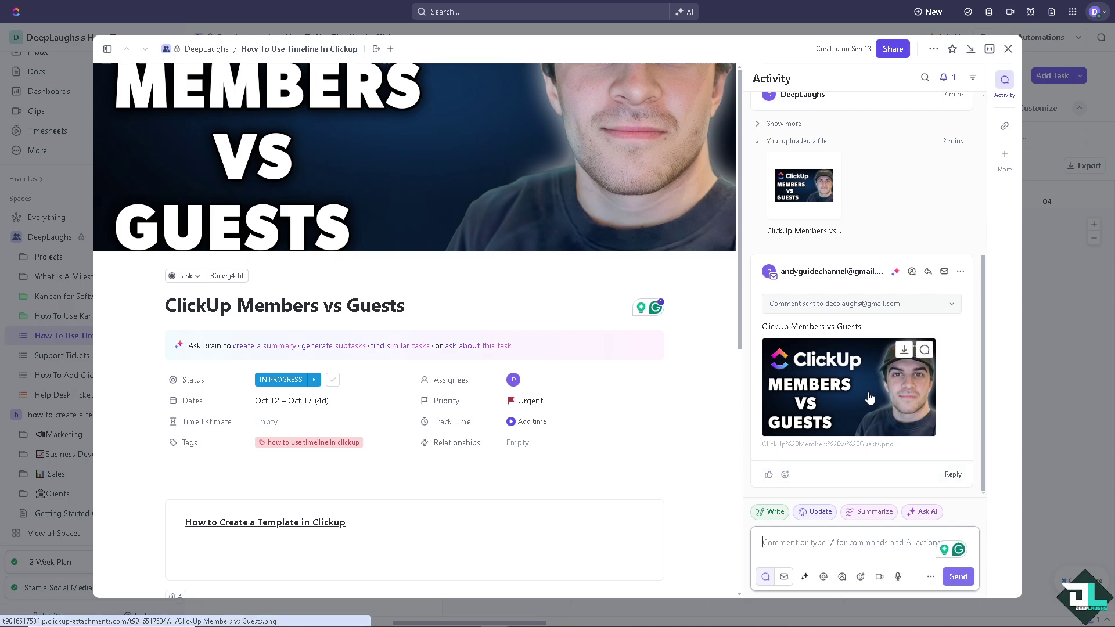
{"action": "left_click", "coordinate": [869, 398]}
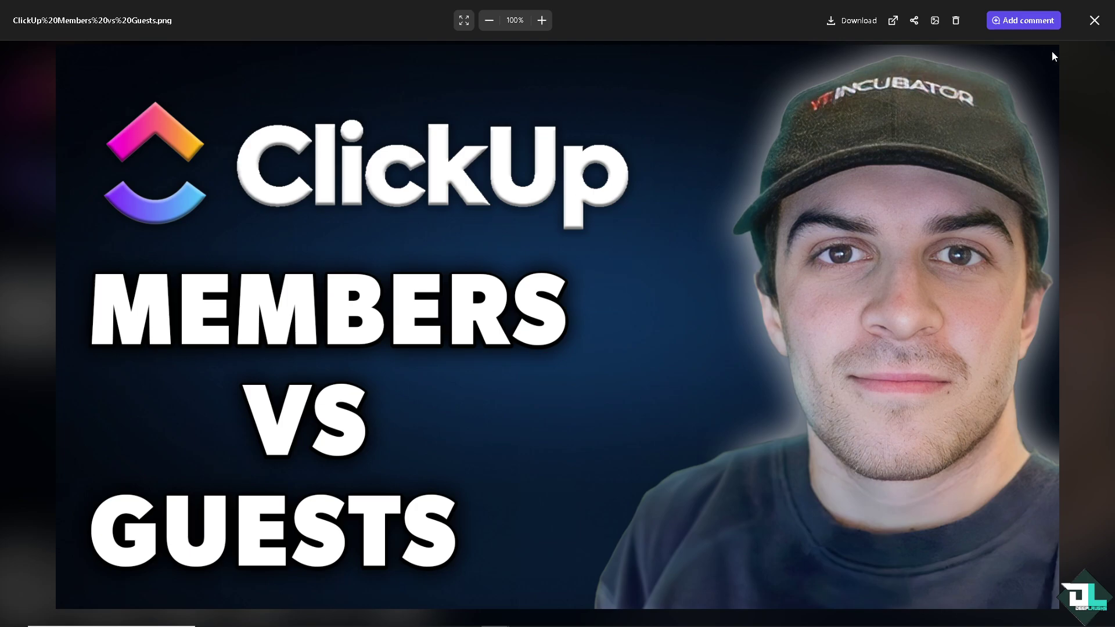
{"action": "left_click", "coordinate": [1094, 21]}
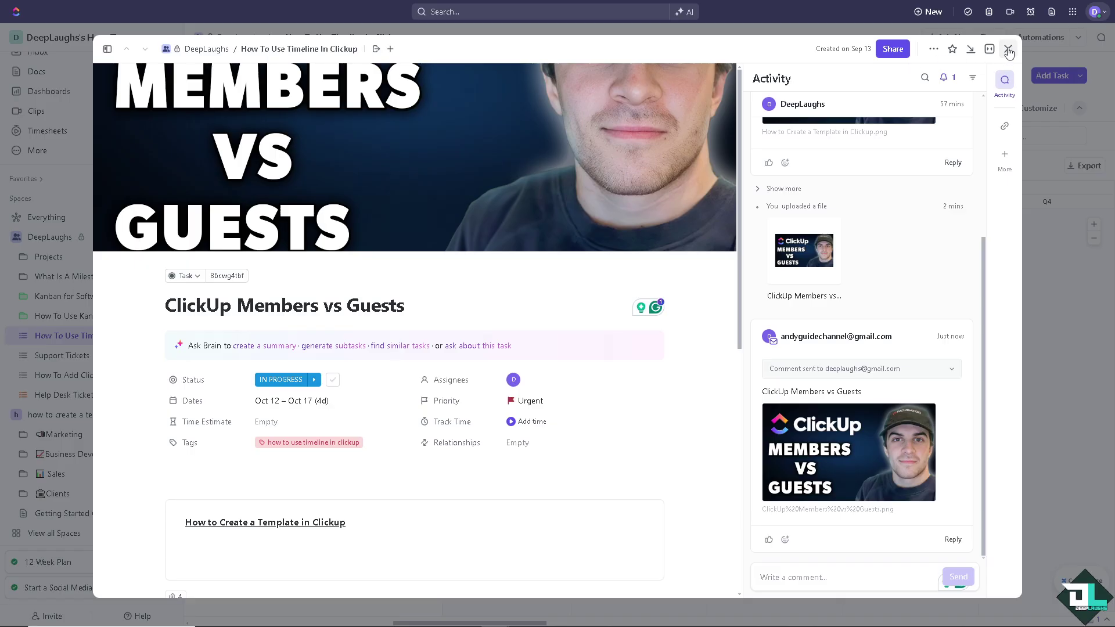
Go to Manage people from the workspace menu and attempt an invite with no e-mail
{"action": "left_click", "coordinate": [1008, 51]}
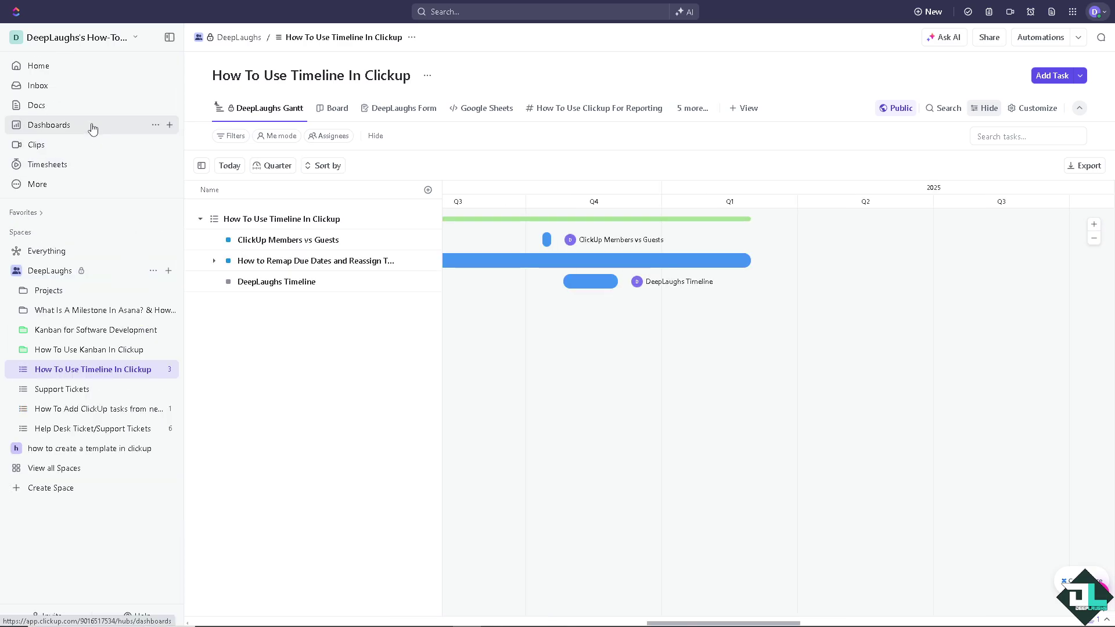
{"action": "left_click", "coordinate": [49, 41]}
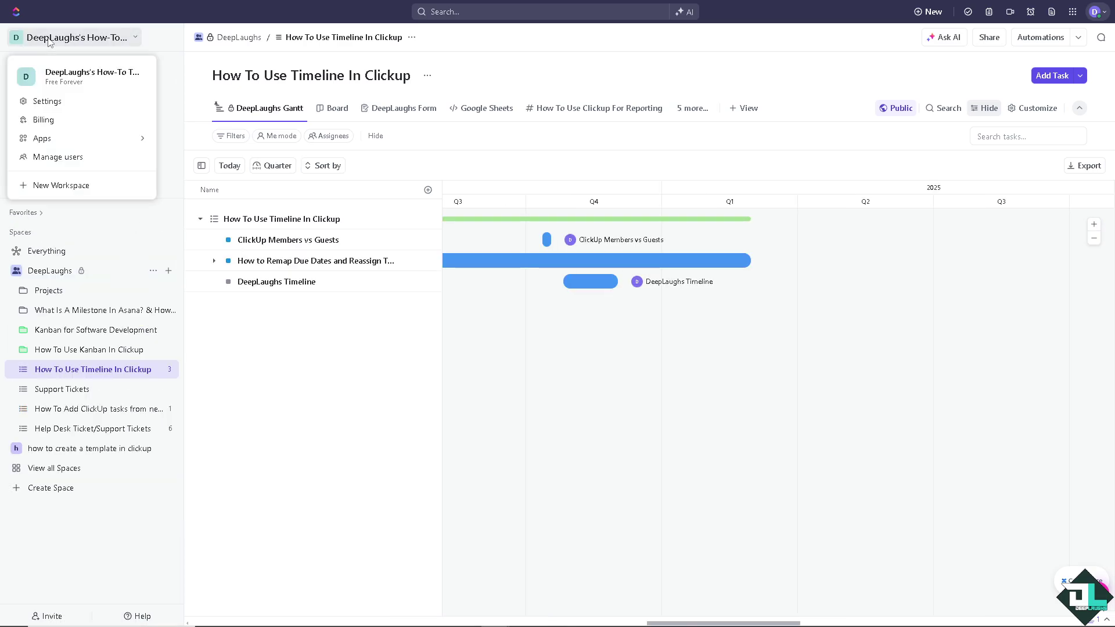
{"action": "left_click", "coordinate": [66, 163]}
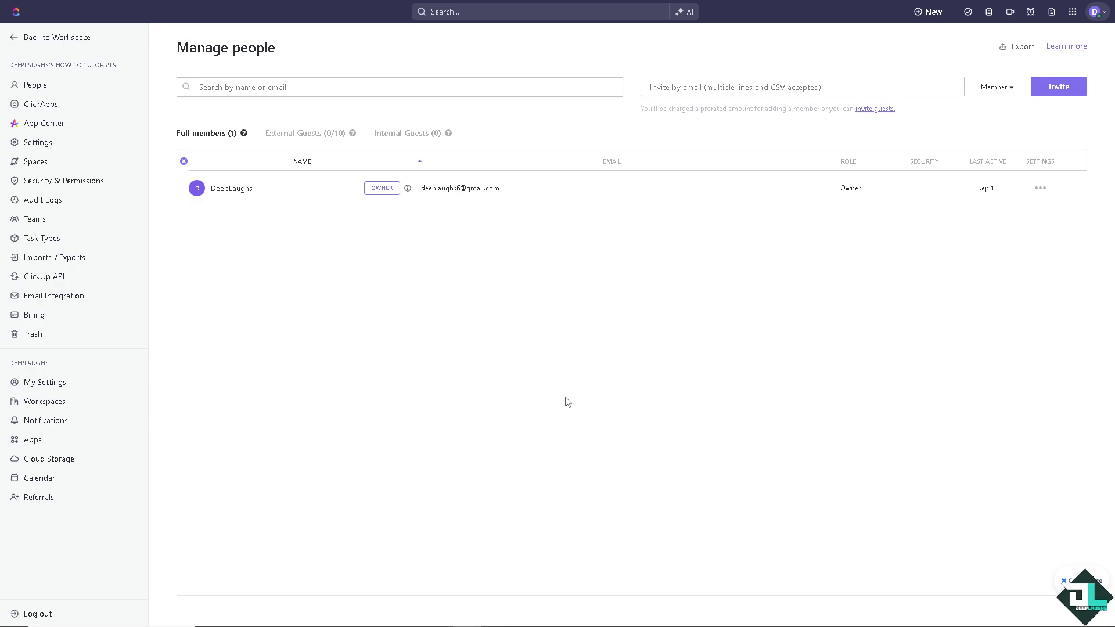
{"action": "left_click", "coordinate": [1057, 90]}
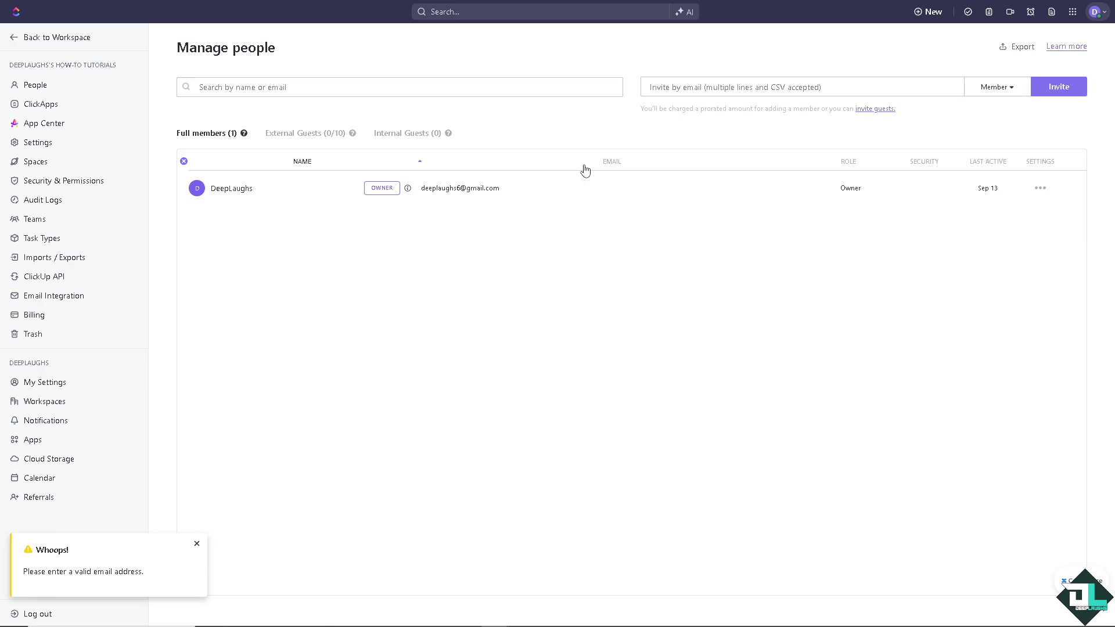
Enter the invitee's outlook e-mail address and set their invite role to Guest
{"action": "left_click", "coordinate": [799, 90]}
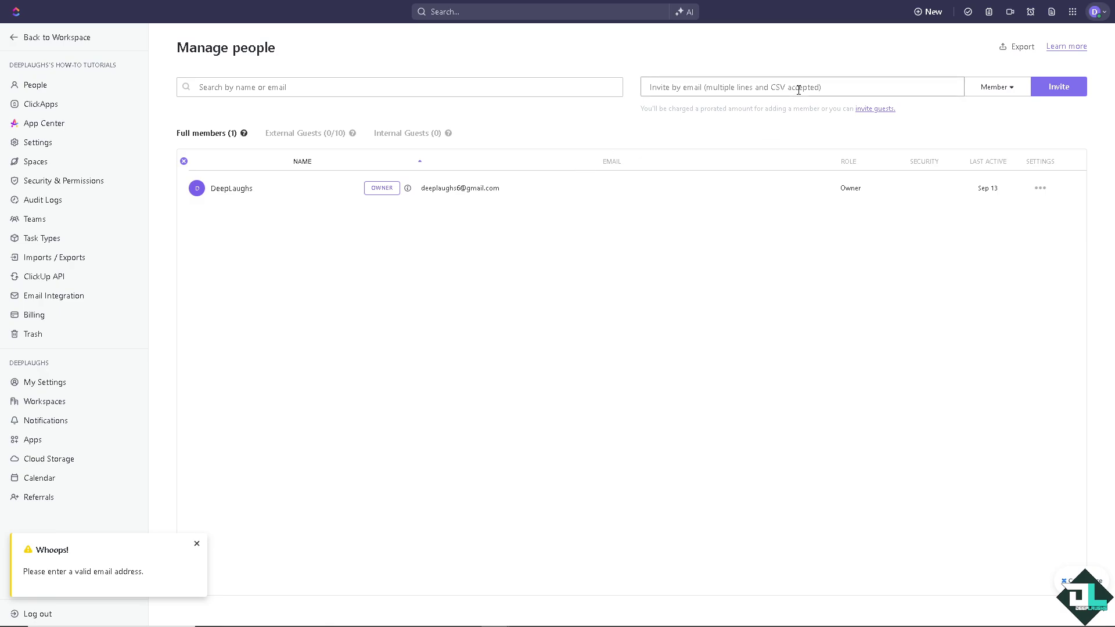
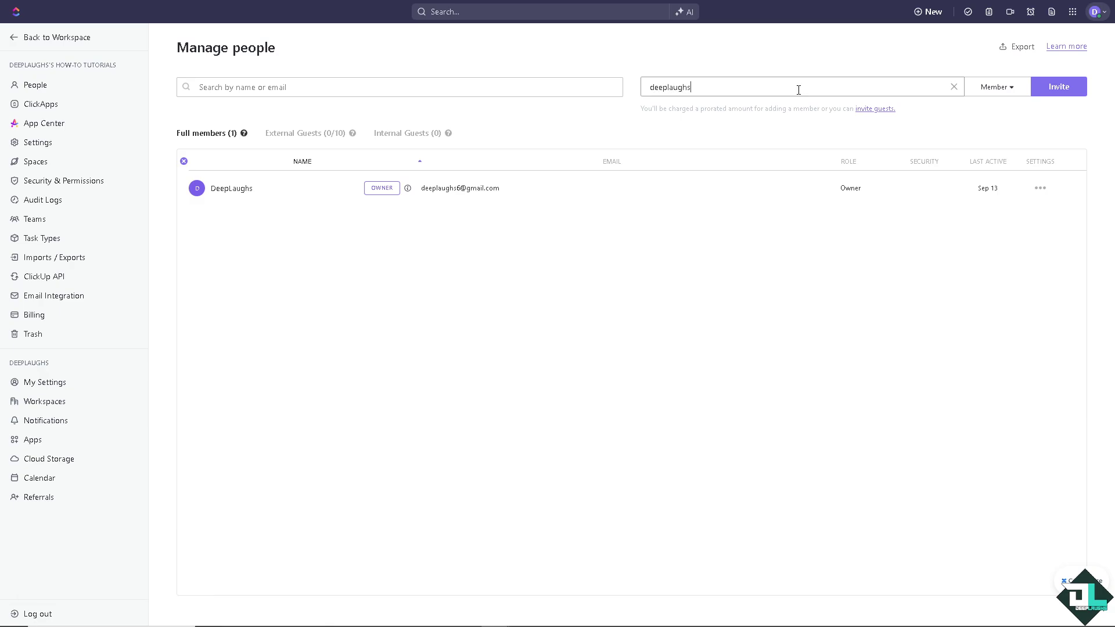
{"action": "left_click", "coordinate": [1003, 88]}
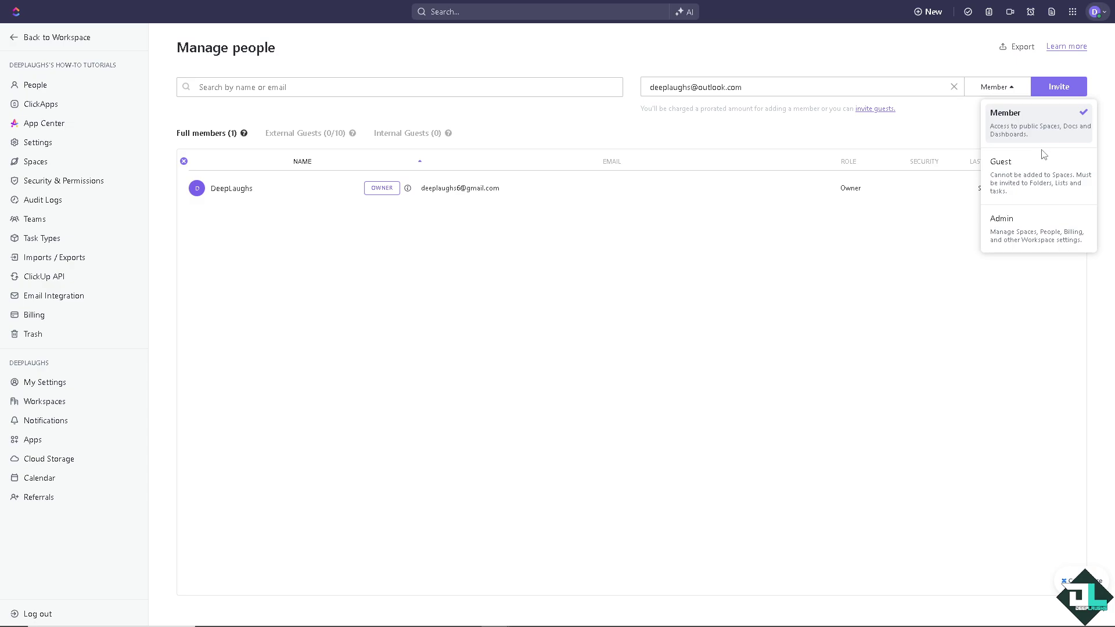
{"action": "left_click", "coordinate": [1013, 174]}
{"action": "right_click", "coordinate": [1009, 92]}
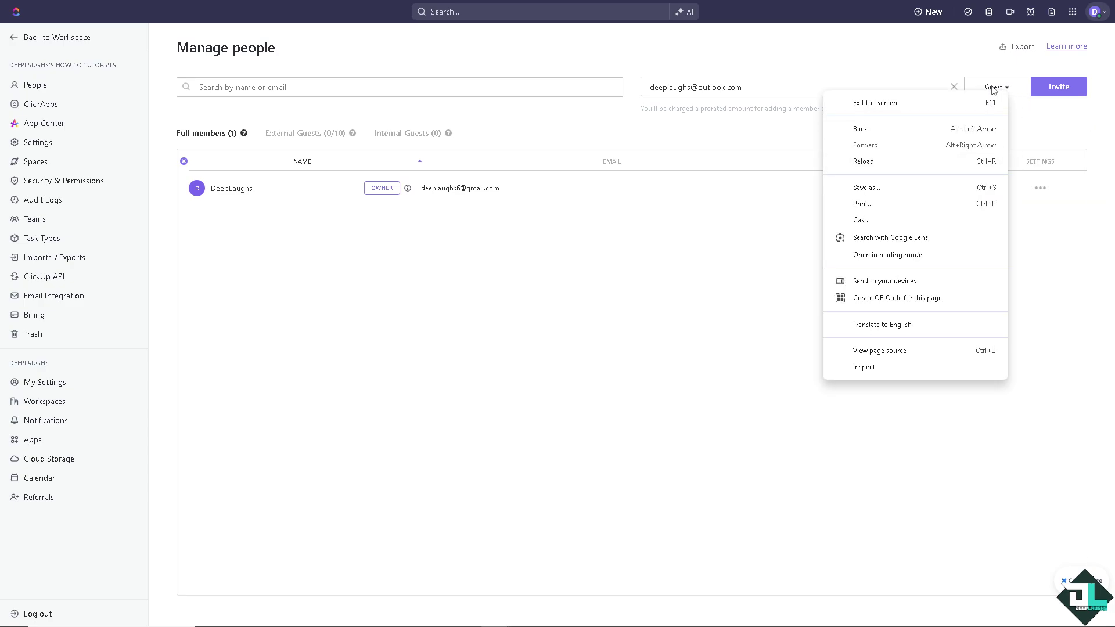
{"action": "left_click", "coordinate": [993, 87]}
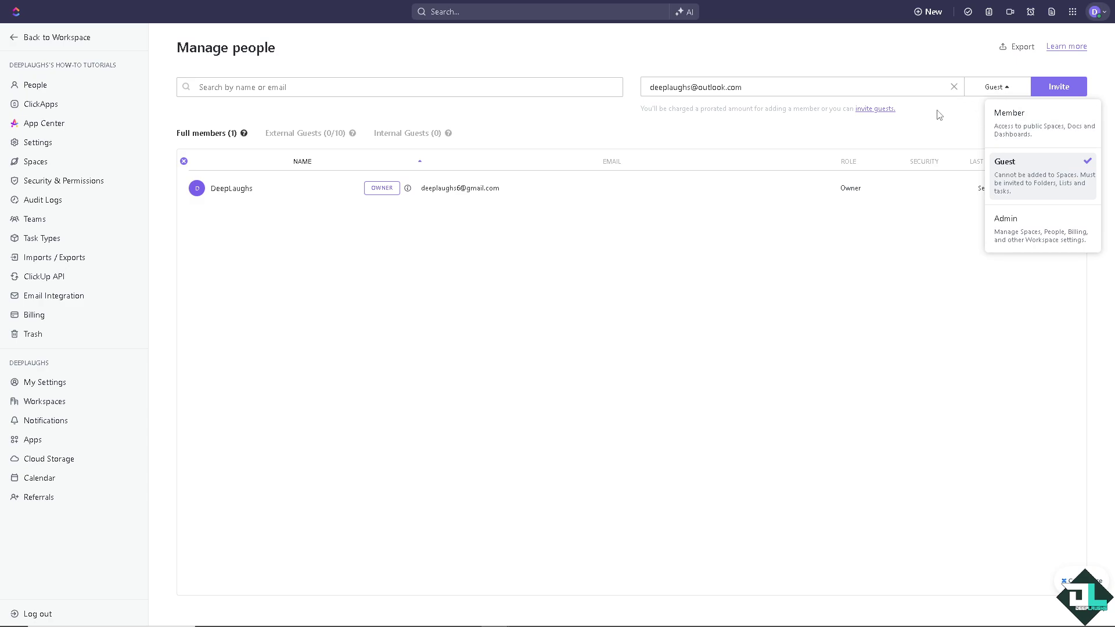
{"action": "left_click", "coordinate": [931, 137]}
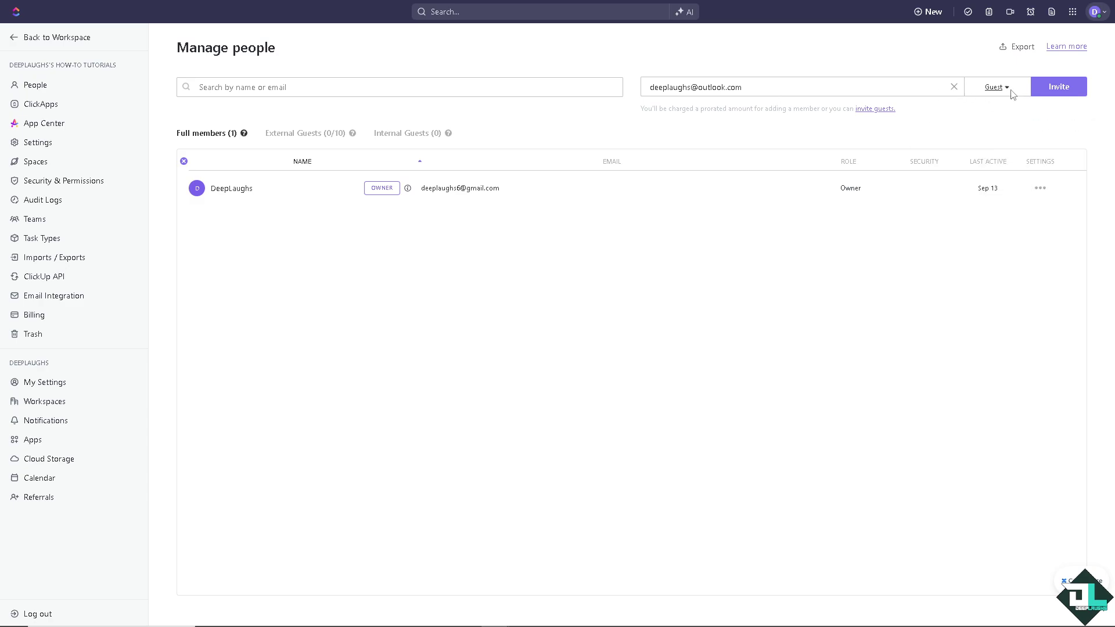
{"action": "left_click", "coordinate": [1052, 89]}
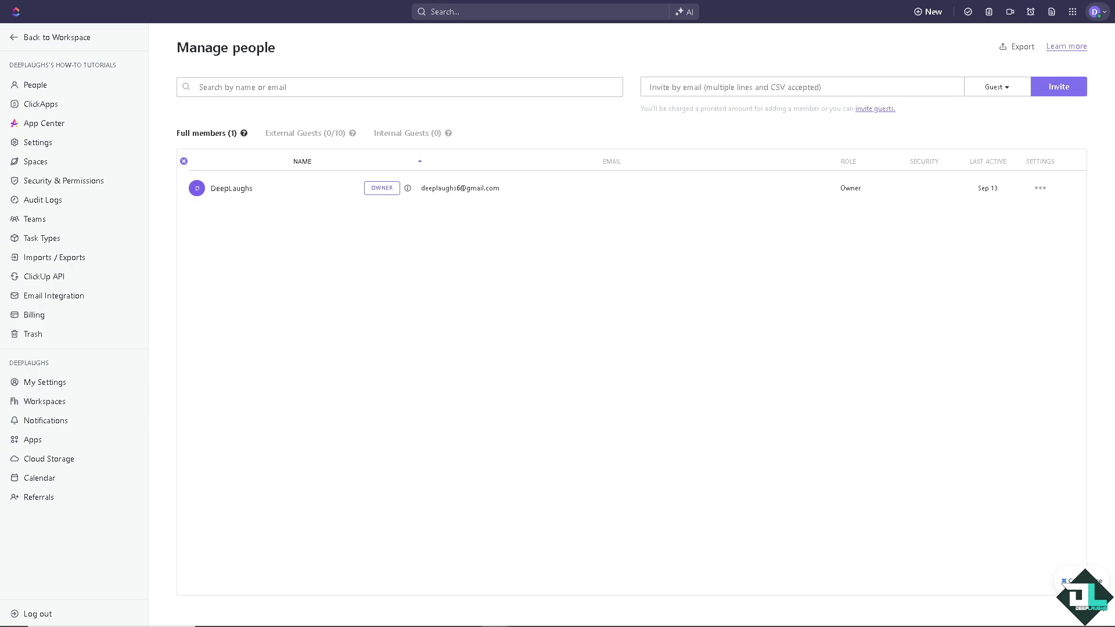
{"action": "left_click", "coordinate": [1007, 92]}
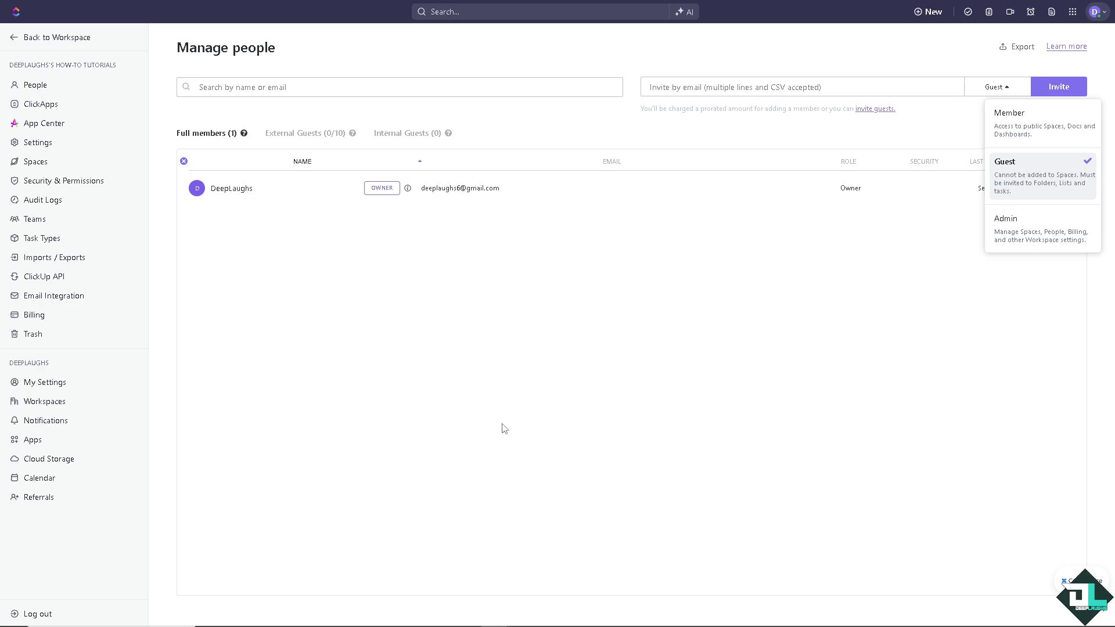
{"action": "left_click", "coordinate": [572, 283]}
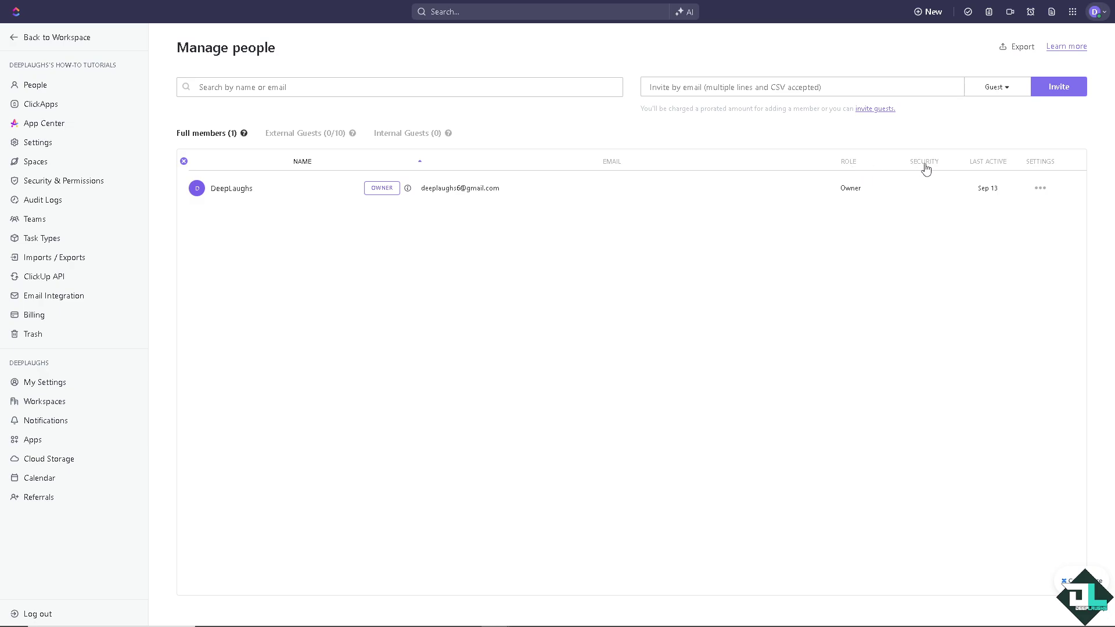
{"action": "left_click", "coordinate": [1039, 189]}
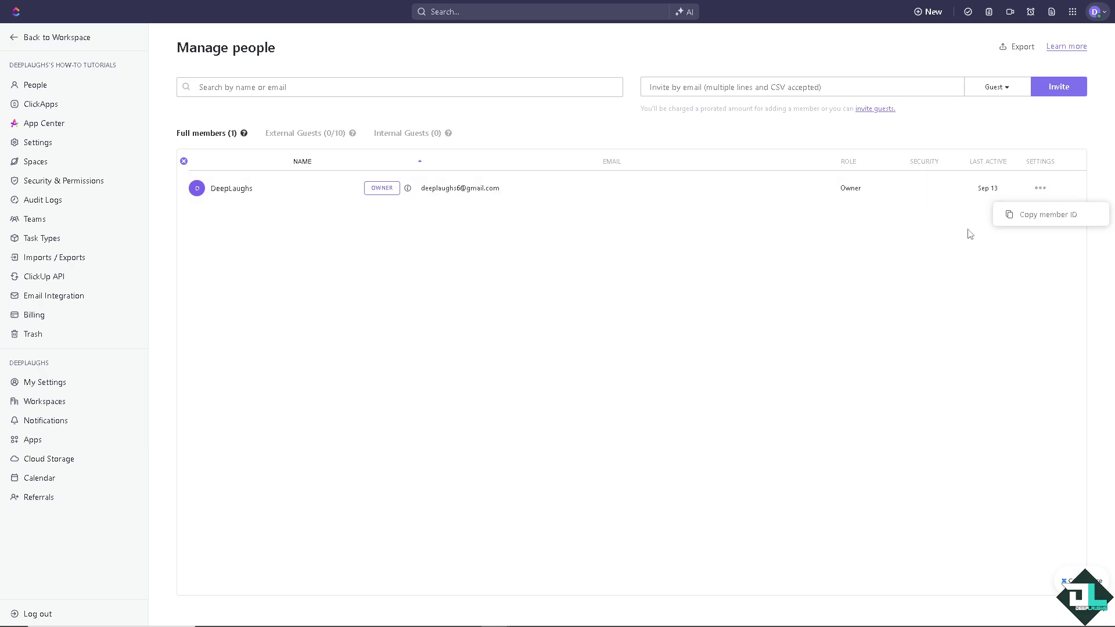
{"action": "left_click", "coordinate": [585, 214]}
{"action": "right_click", "coordinate": [292, 136]}
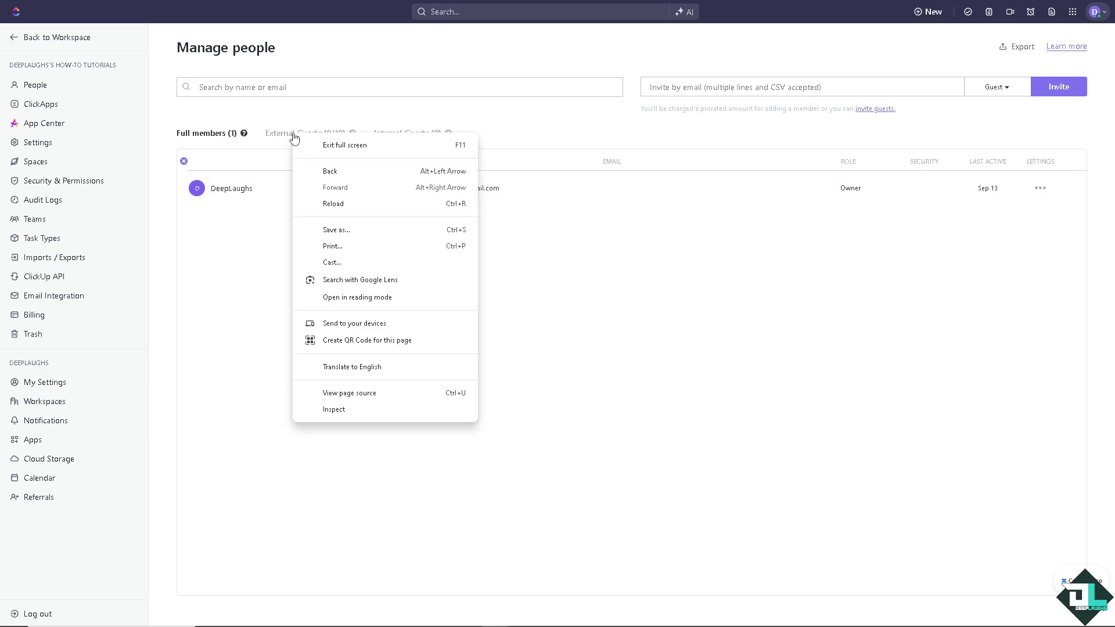
{"action": "left_click", "coordinate": [260, 196]}
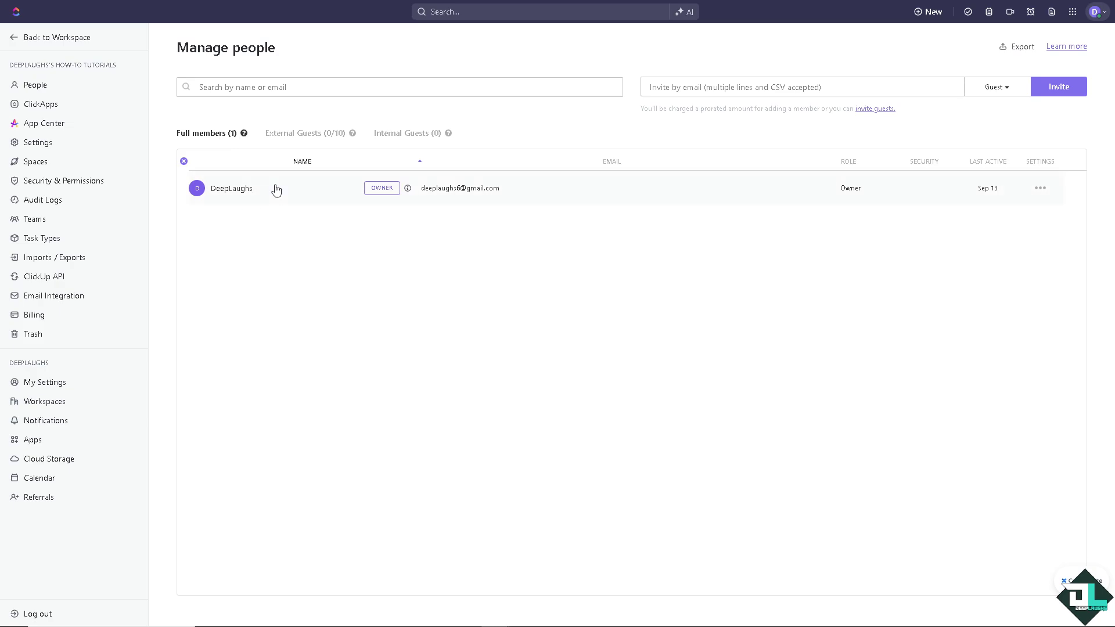
Review Internal Guests, highlighting the note that guests can't create Spaces, then return to the workspace
{"action": "left_click", "coordinate": [414, 136]}
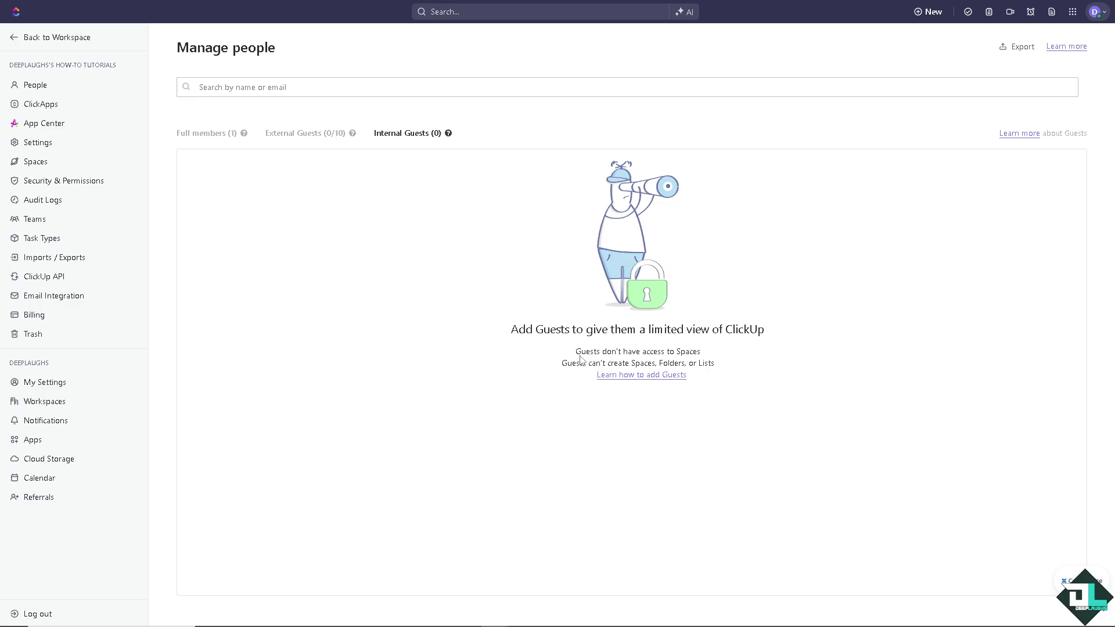
{"action": "left_click_drag", "start_coordinate": [561, 365], "coordinate": [726, 370]}
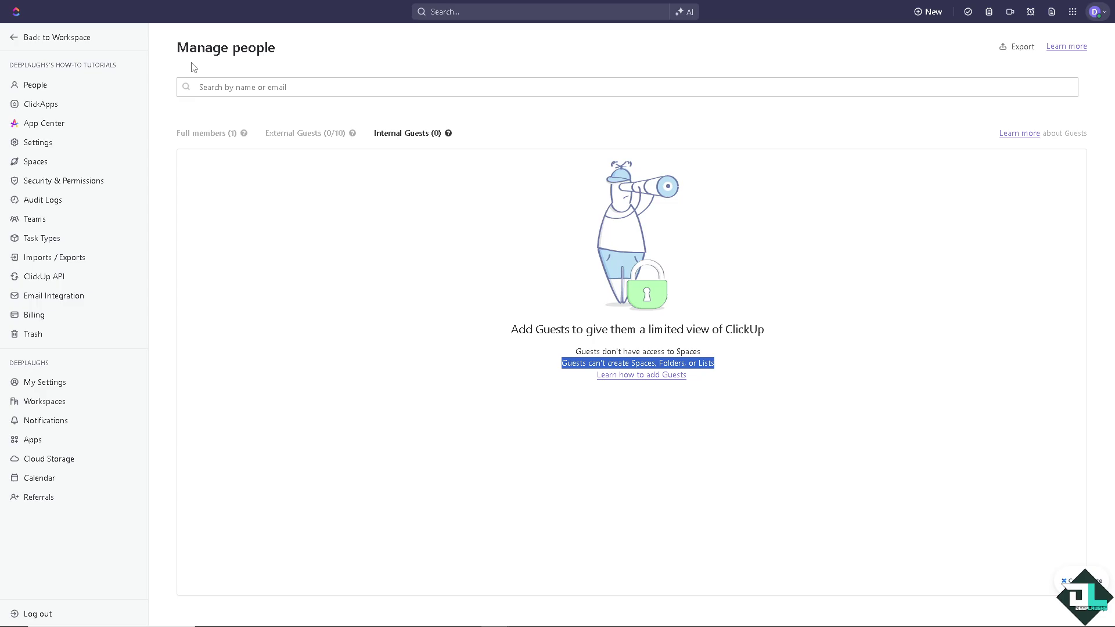
{"action": "left_click", "coordinate": [25, 40]}
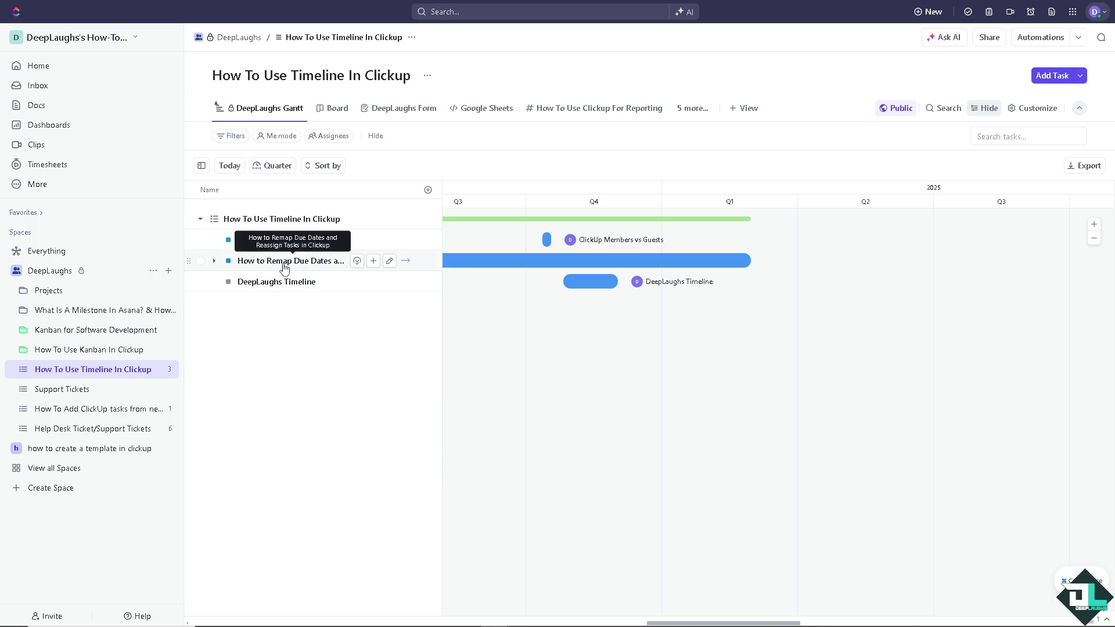
{"action": "left_click", "coordinate": [285, 261]}
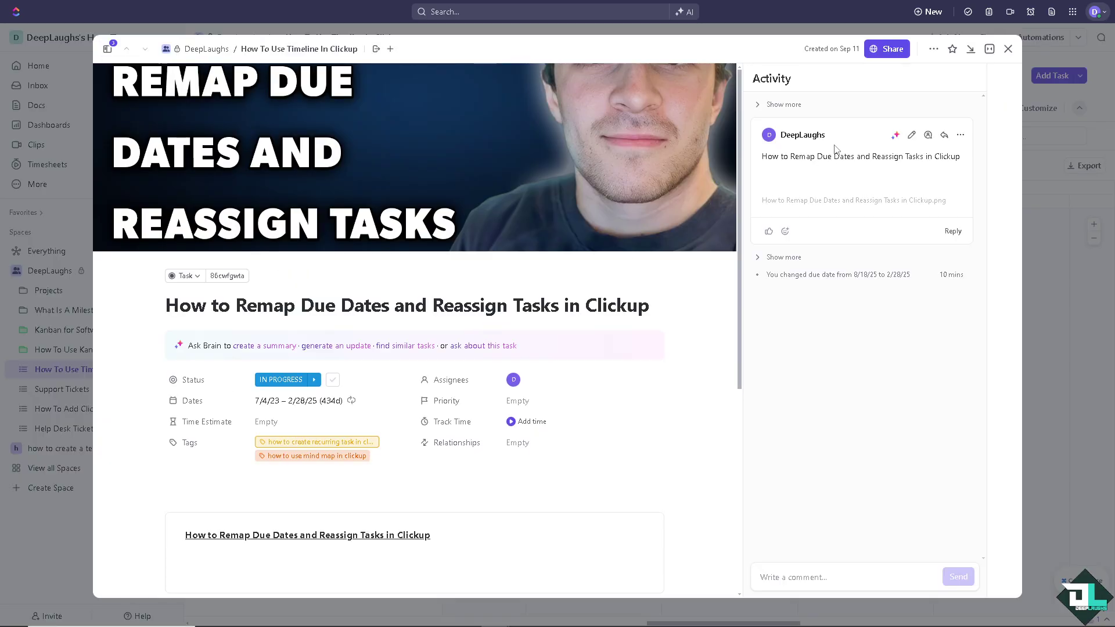
{"action": "left_click", "coordinate": [886, 49]}
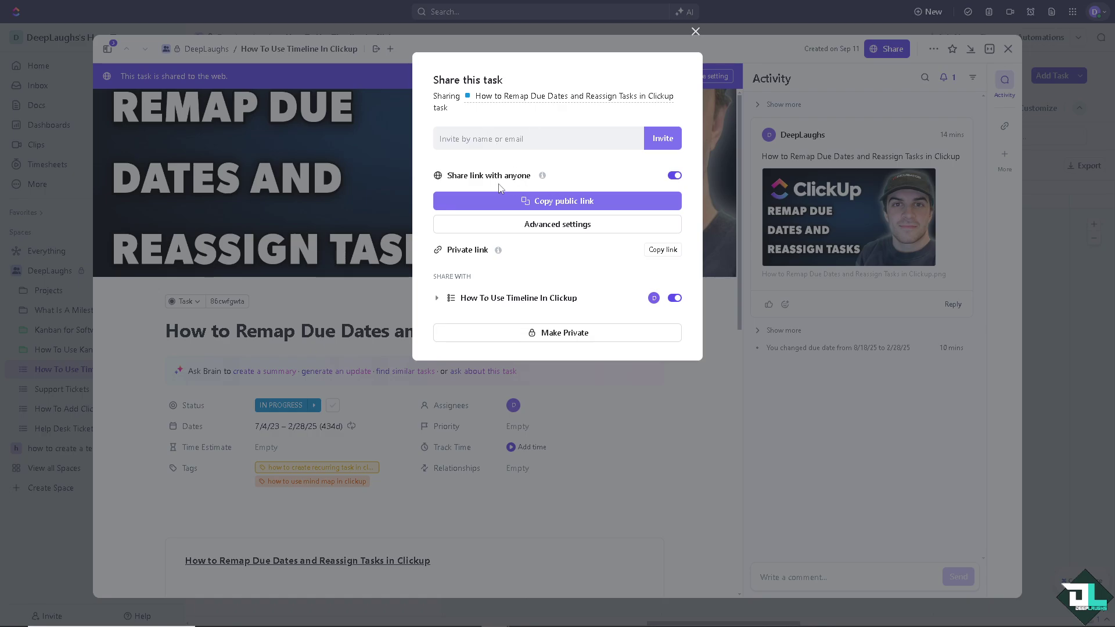
{"action": "left_click", "coordinate": [525, 225]}
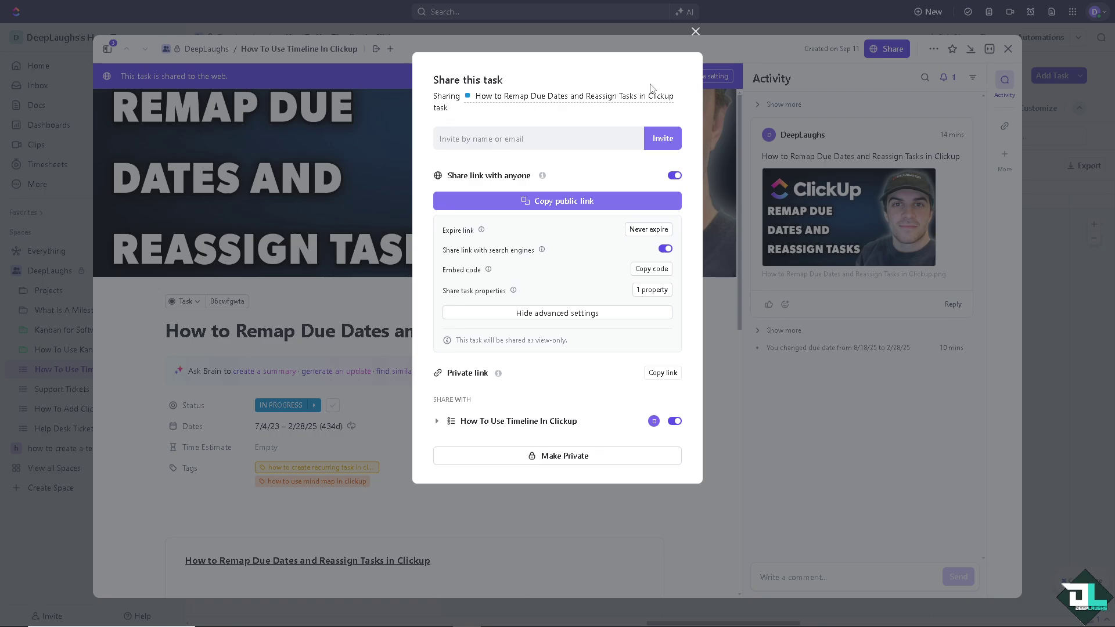
{"action": "left_click", "coordinate": [697, 34]}
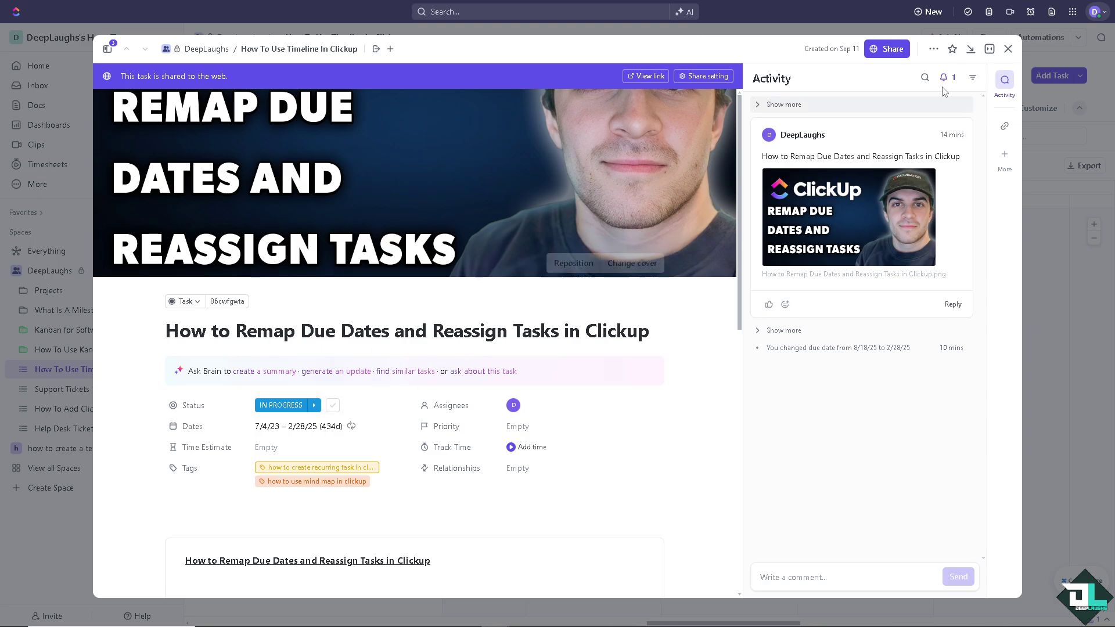
Return to Manage people from the workspace menu and check the available invite roles
{"action": "left_click", "coordinate": [1009, 50]}
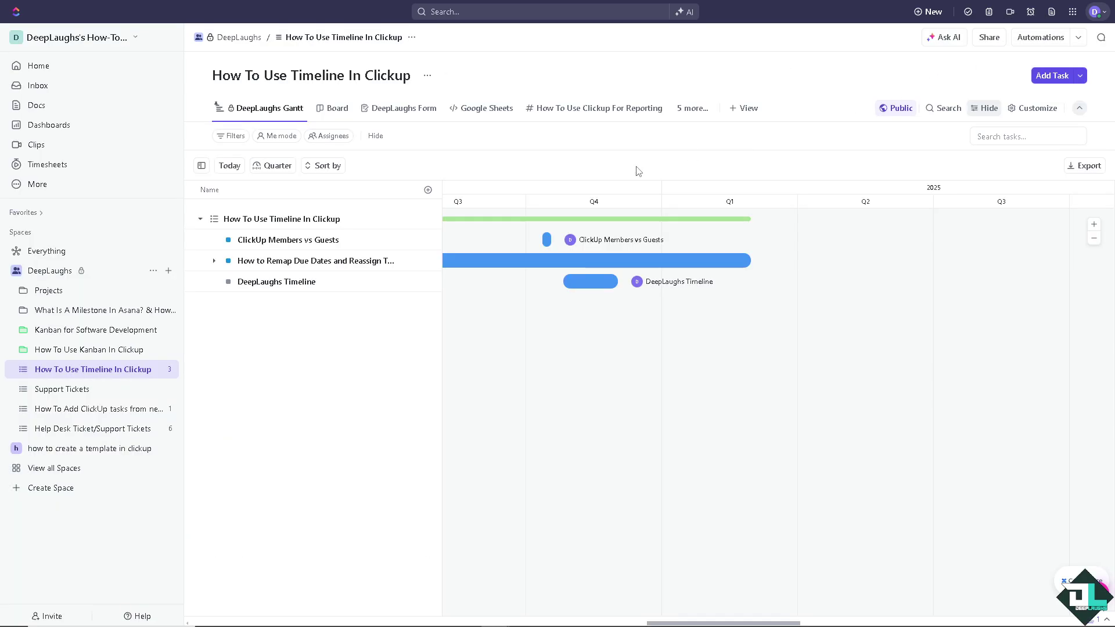
{"action": "left_click", "coordinate": [39, 42]}
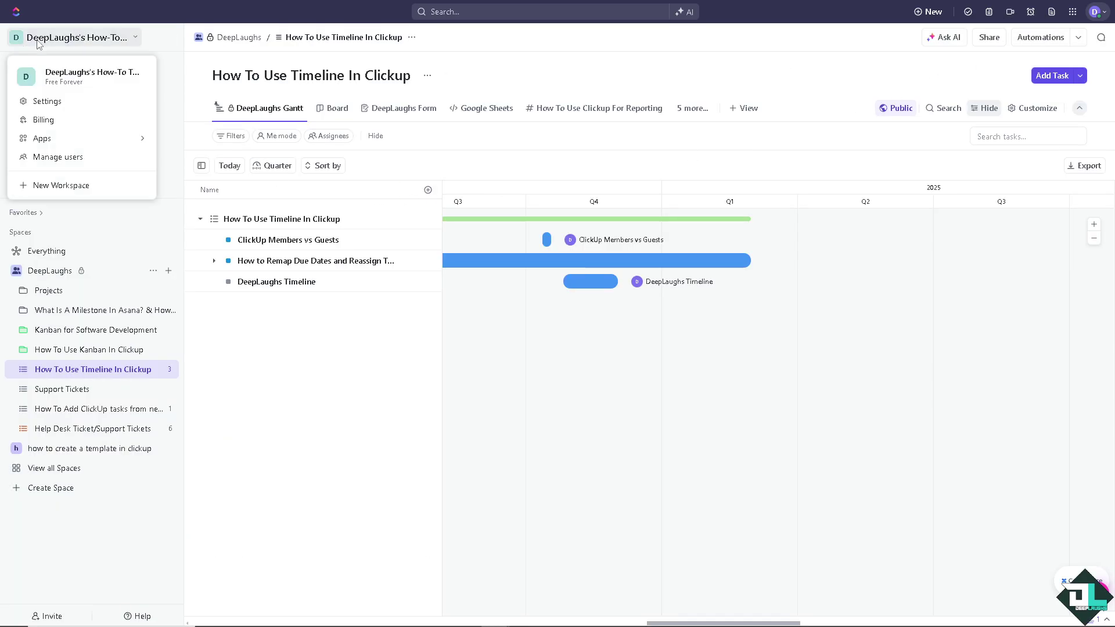
{"action": "left_click", "coordinate": [83, 158]}
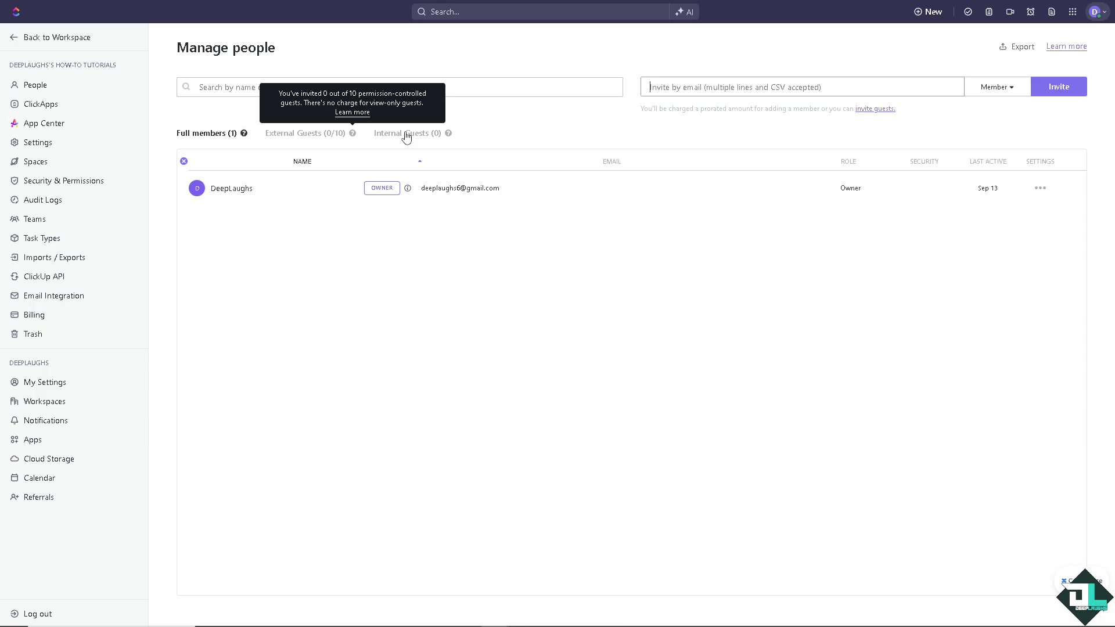
{"action": "left_click", "coordinate": [1013, 90]}
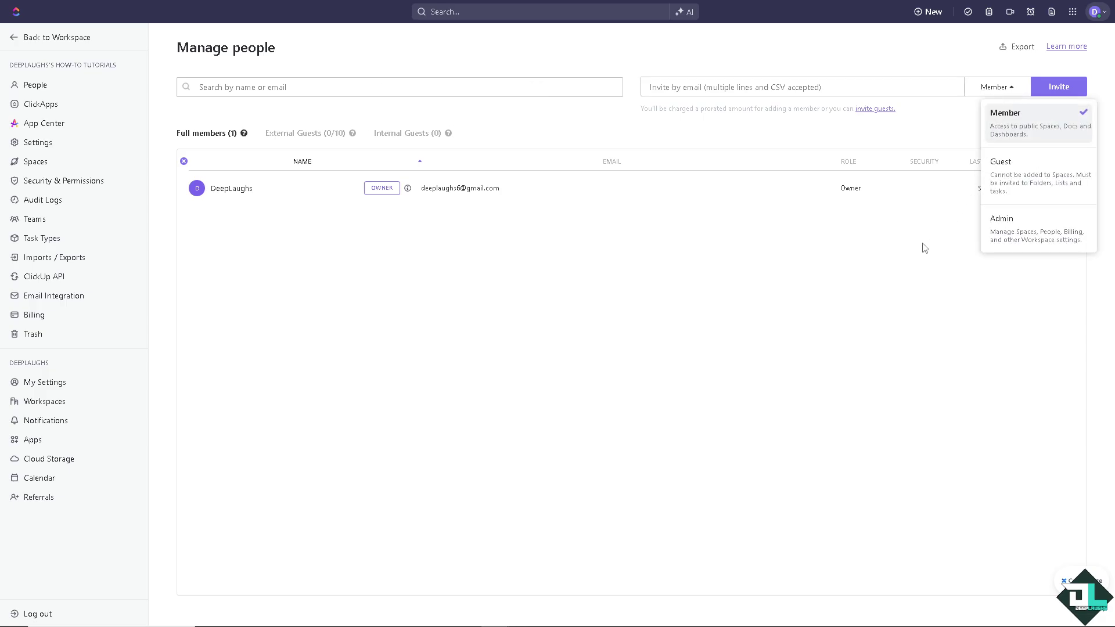
{"action": "left_click", "coordinate": [935, 269]}
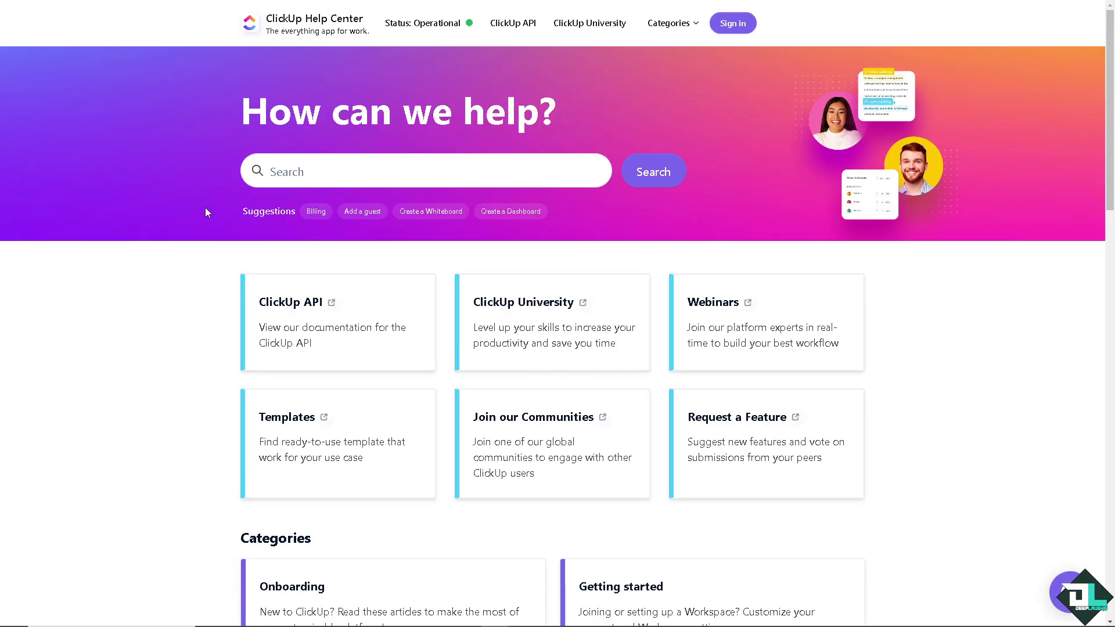
Search the Help Center for 'ClickUp Members vs Guests'
{"action": "left_click", "coordinate": [332, 172]}
{"action": "type", "text": "ClickUp Members vs Guests"}
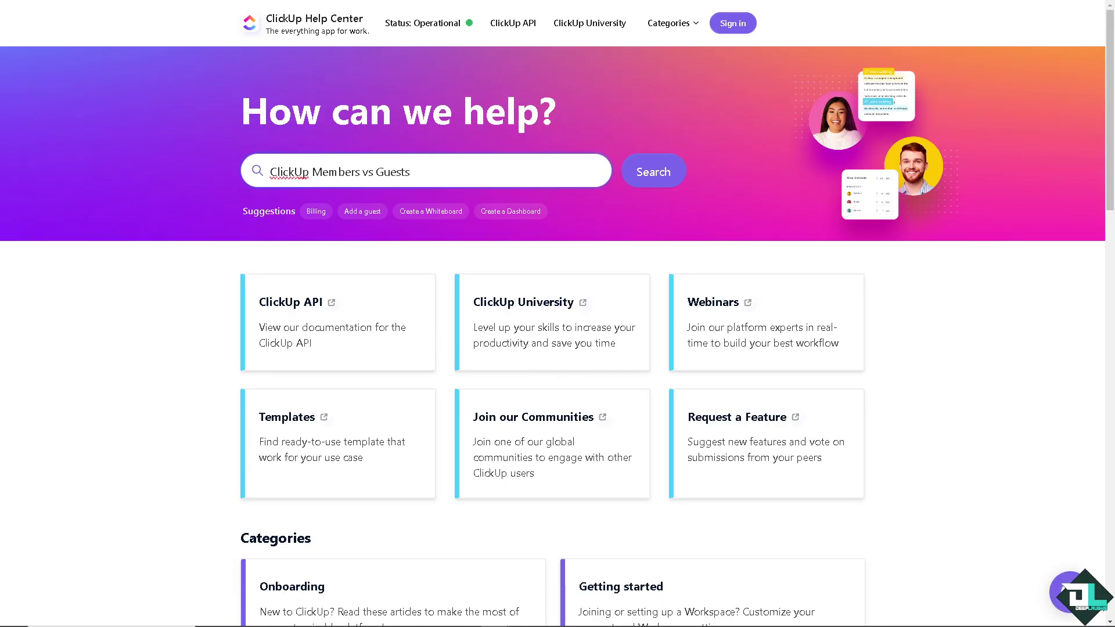
{"action": "key", "text": "Return"}
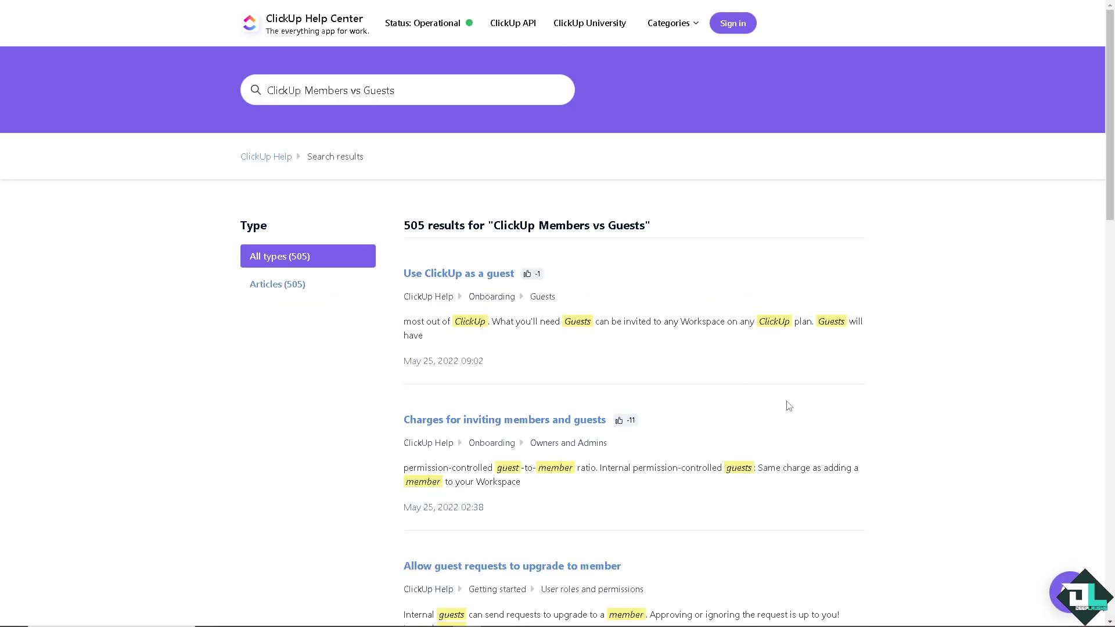
Send 'ClickUp Members vs Guests' as a message in the support chat
{"action": "left_click", "coordinate": [1069, 591]}
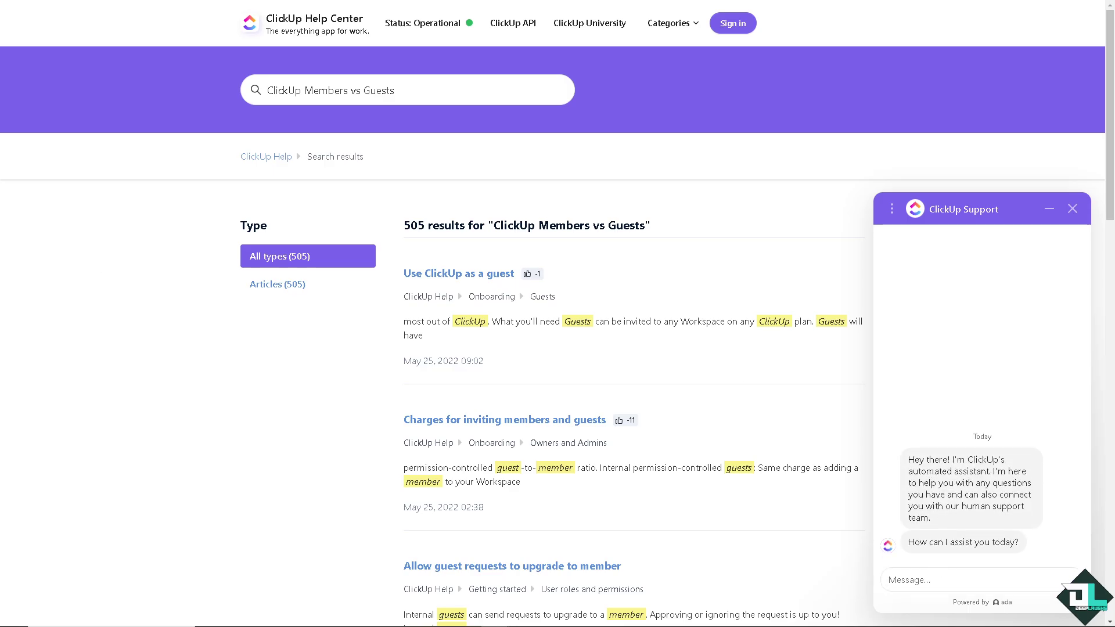
{"action": "type", "text": "ClickUp Members vs Guests"}
{"action": "key", "text": "Return"}
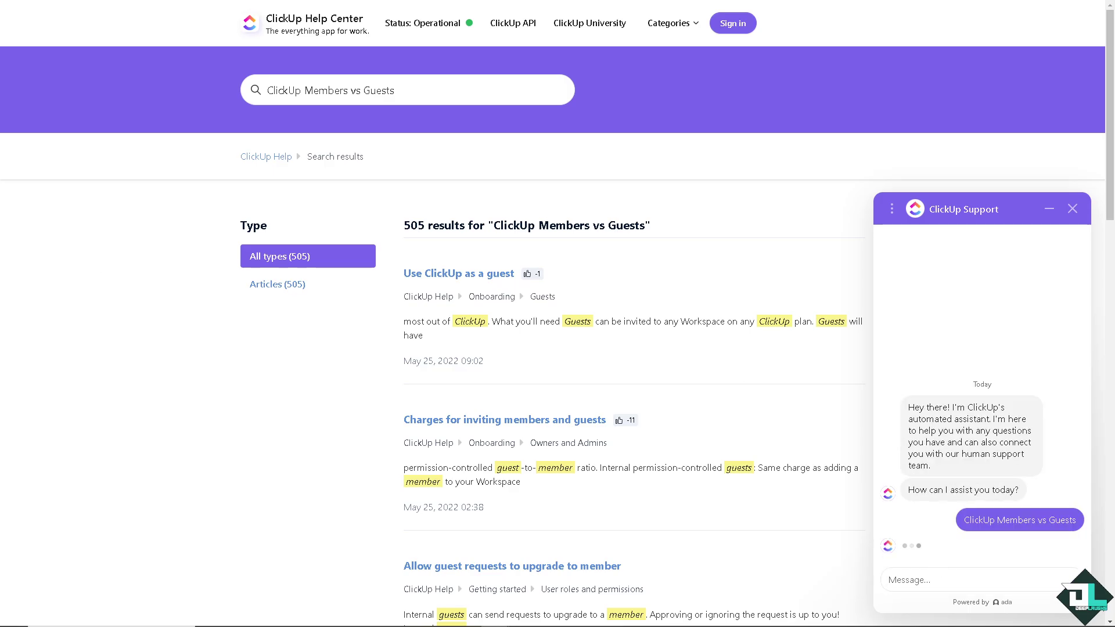